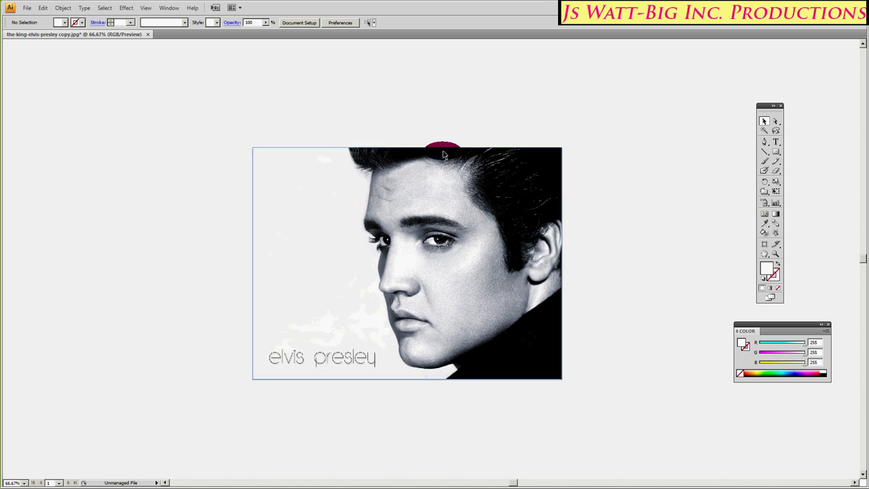
# Select the Elvis photo and open Tracing Options from the Live Trace preset list.
pyautogui.click(388, 227)
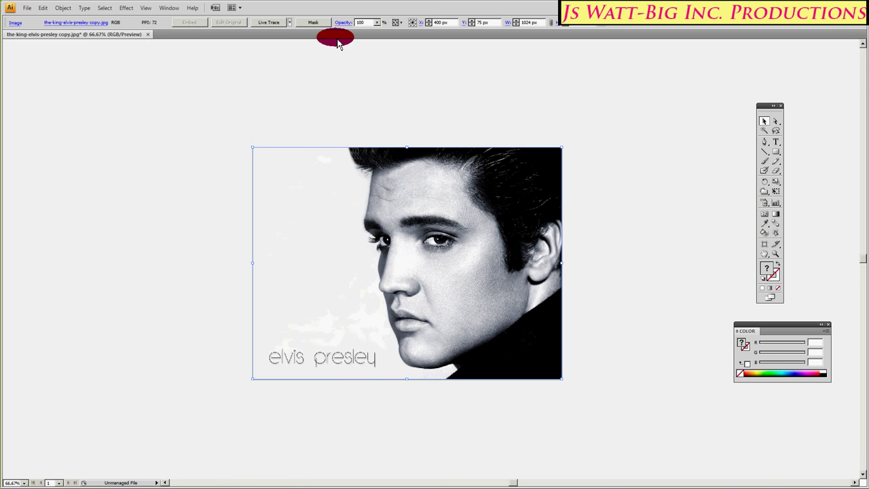
pyautogui.click(290, 23)
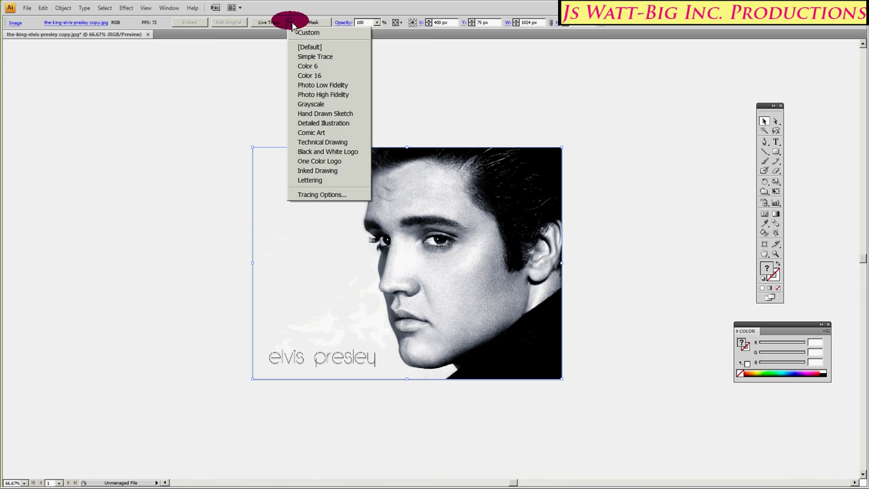
pyautogui.click(332, 199)
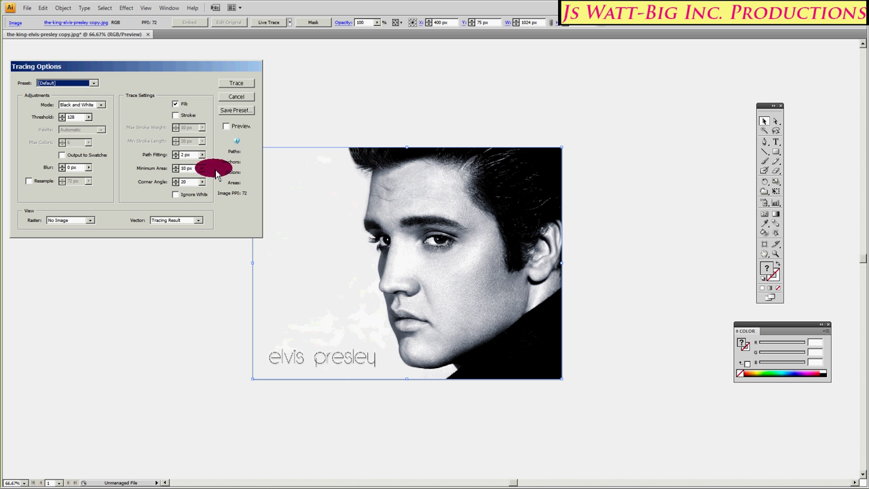
# Trace in Black and White mode with 4 px path fitting, 100 px minimum area, corner angle 40.
pyautogui.click(101, 106)
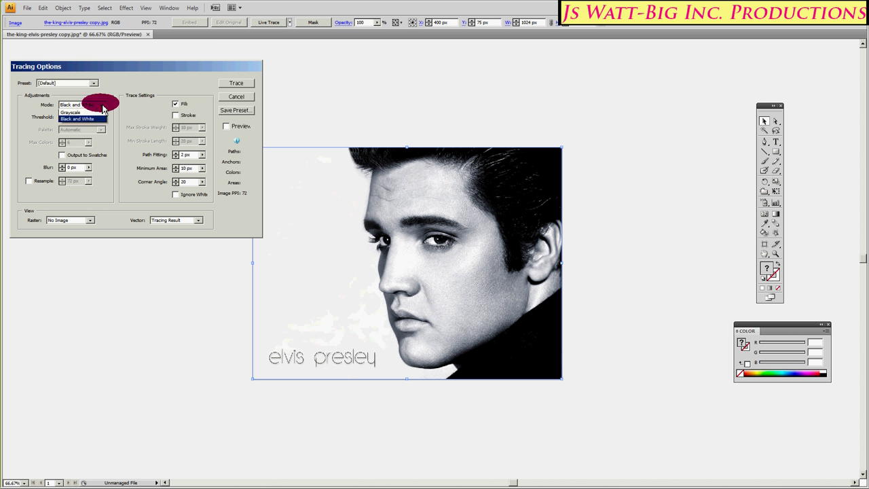
pyautogui.click(85, 119)
pyautogui.click(227, 128)
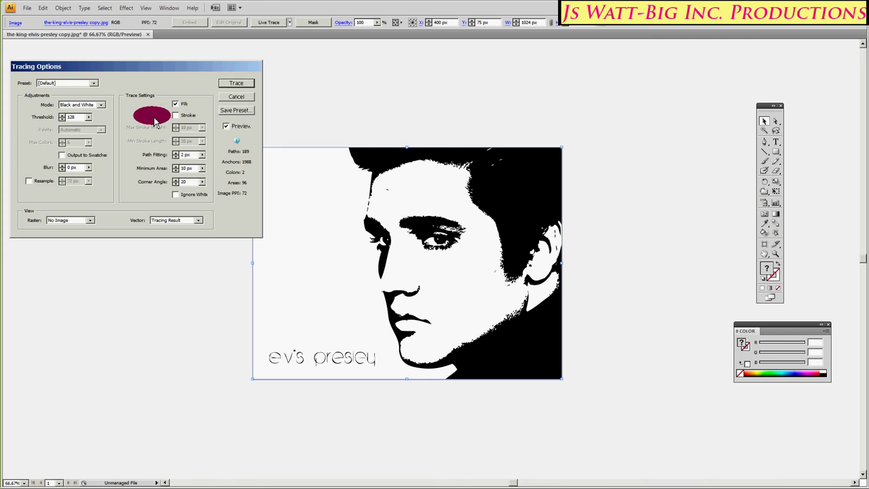
pyautogui.click(193, 158)
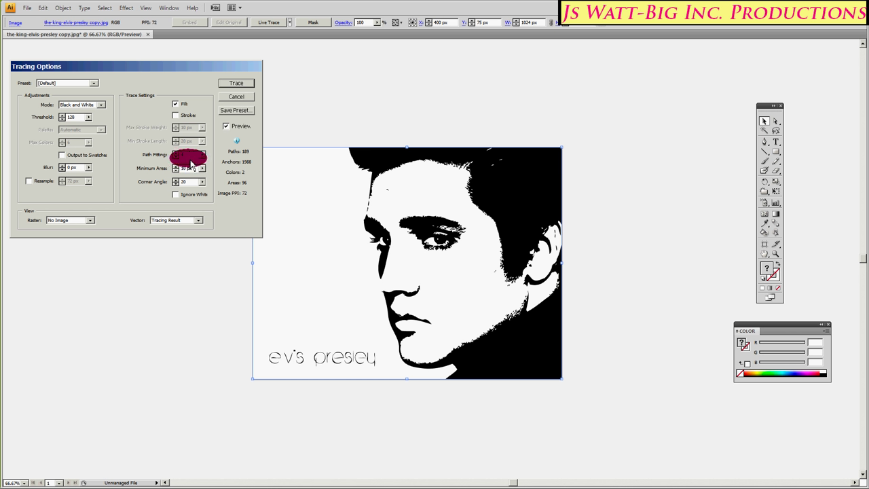
pyautogui.click(196, 168)
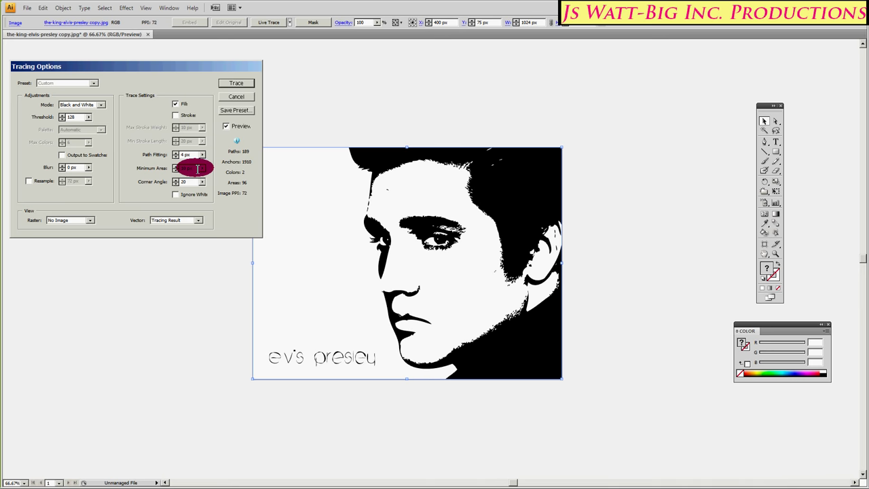
pyautogui.click(196, 169)
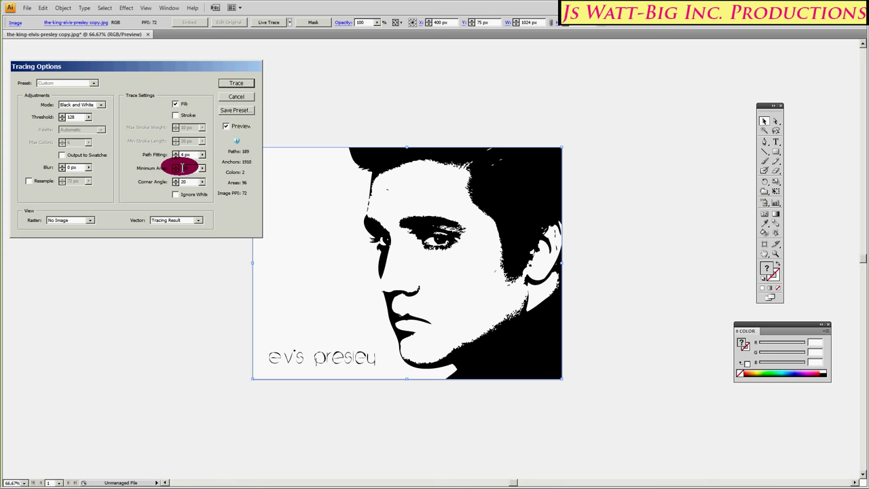
pyautogui.write('100')
pyautogui.press('Tab')
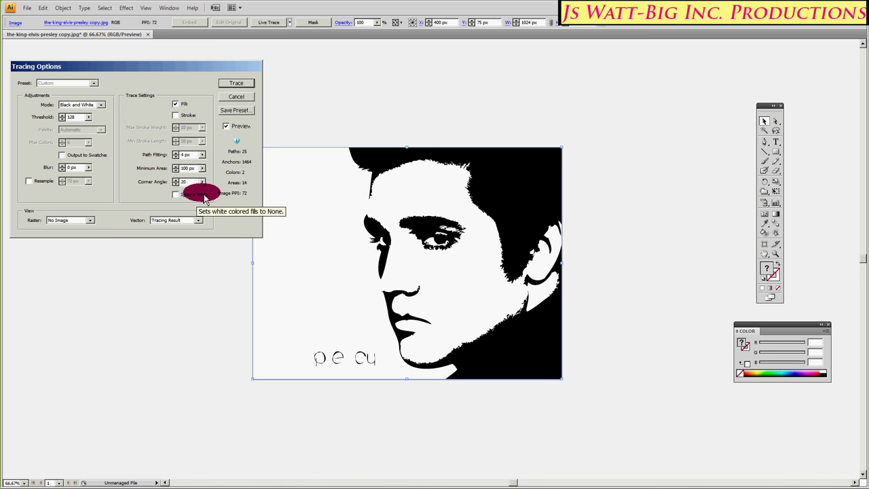
pyautogui.doubleClick(183, 182)
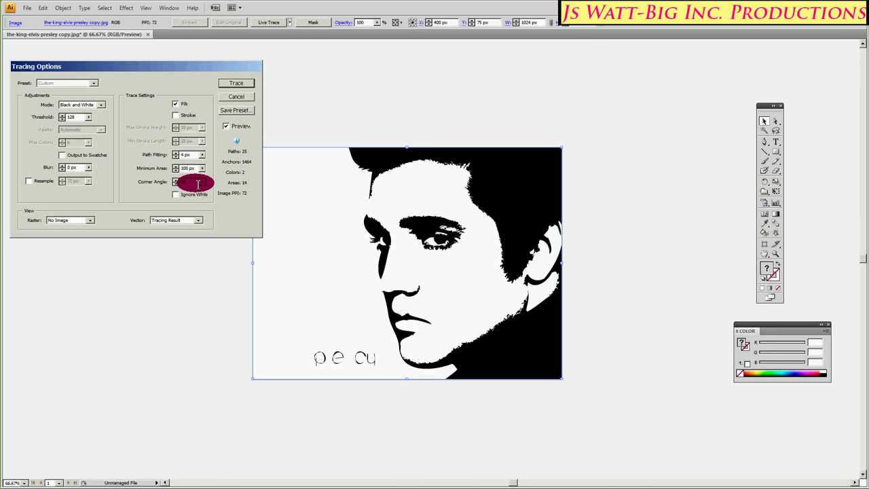
pyautogui.write('40')
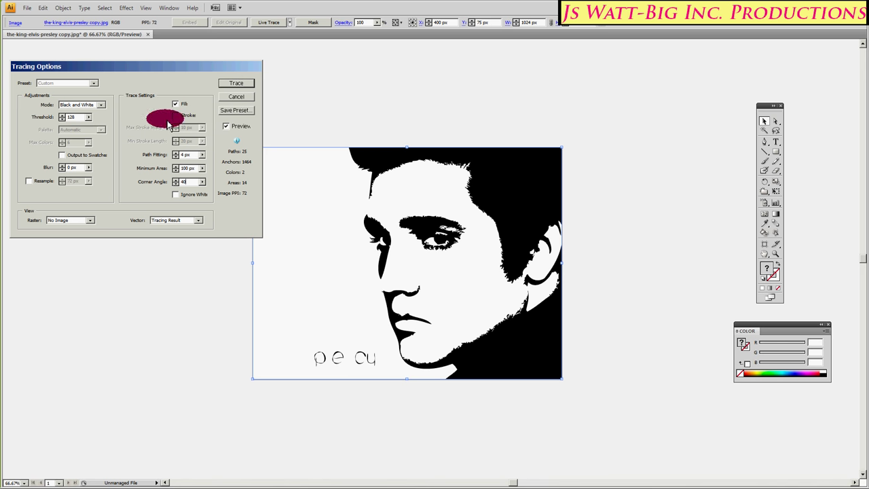
pyautogui.click(238, 85)
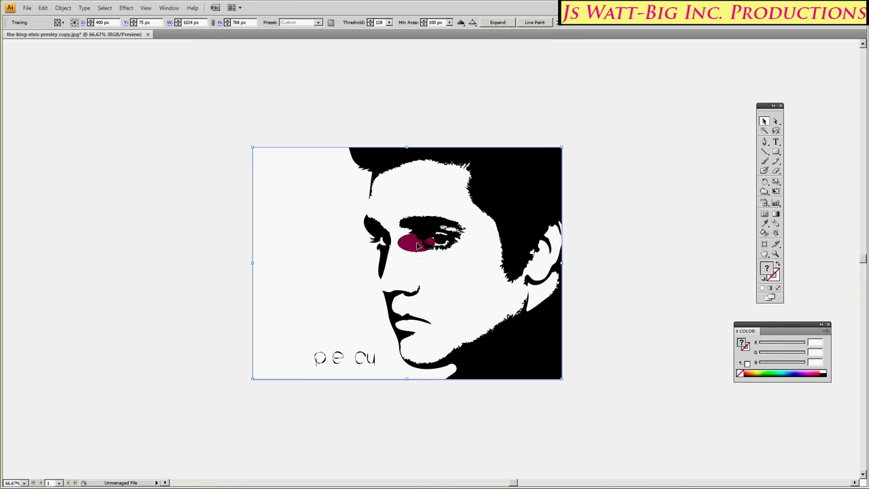
# Expand the trace into vector paths and direct-select the black hair and shadow shape.
pyautogui.click(510, 24)
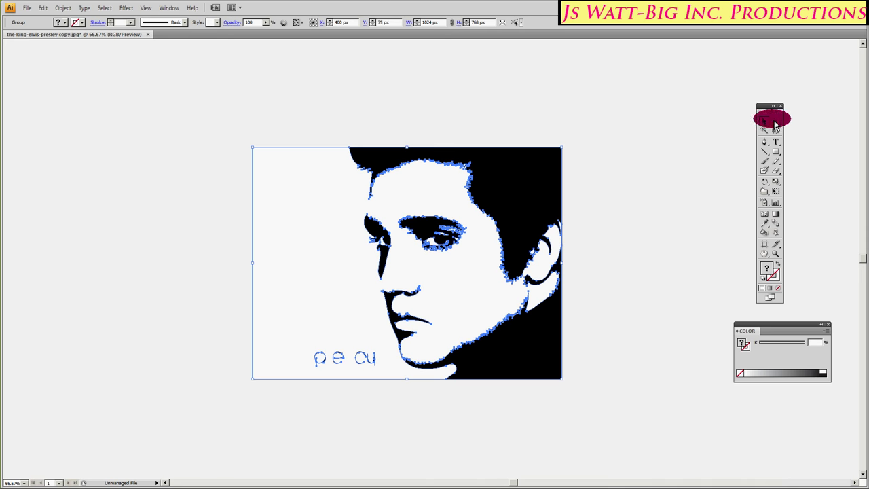
pyautogui.click(564, 184)
pyautogui.click(516, 187)
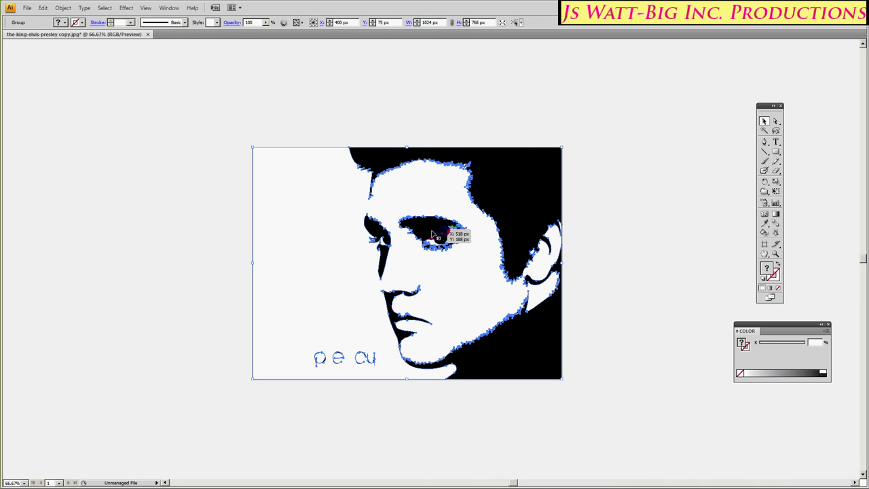
pyautogui.click(776, 122)
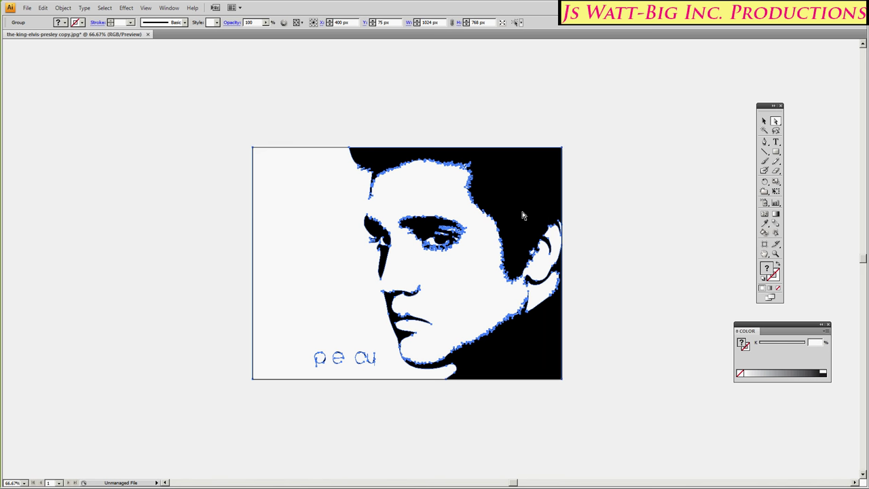
pyautogui.click(472, 171)
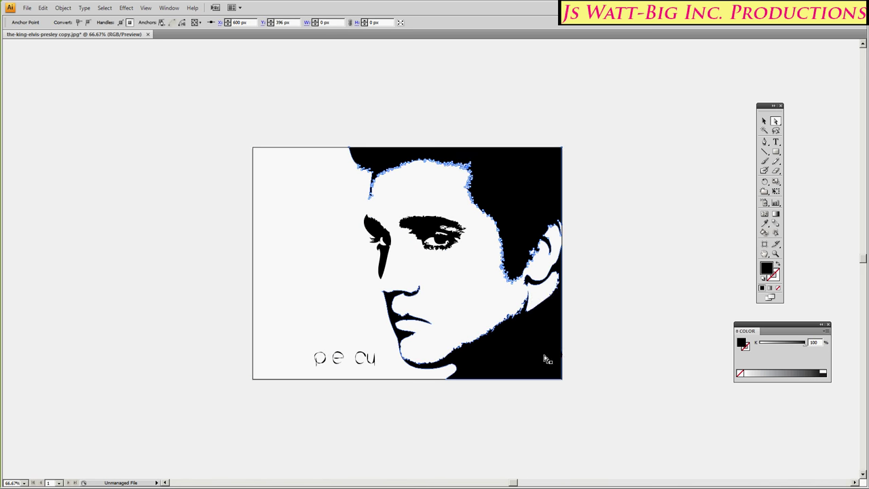
# Fill the dark sideburn and eyebrow shape dark blue using RGB color mode.
pyautogui.click(384, 260)
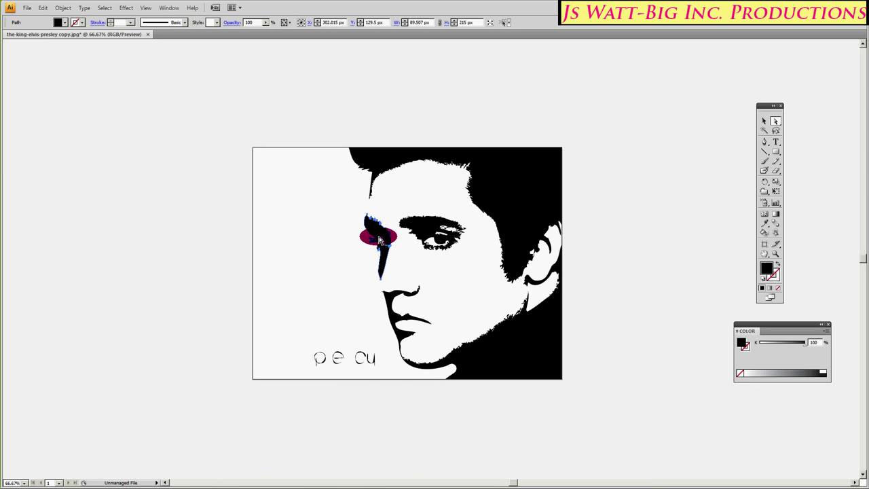
pyautogui.click(826, 331)
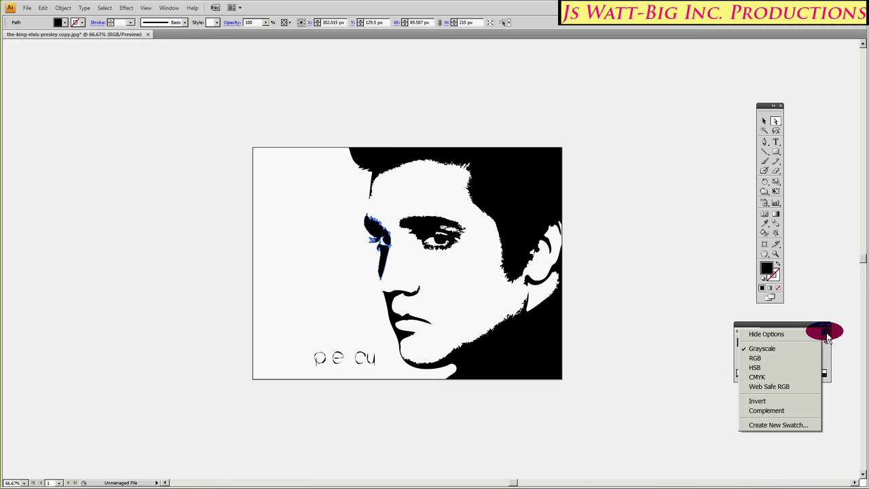
pyautogui.click(769, 361)
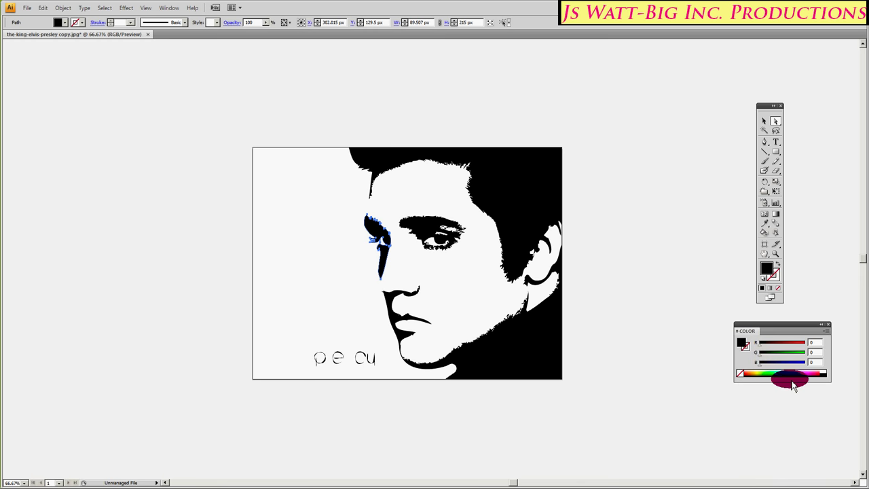
pyautogui.click(798, 373)
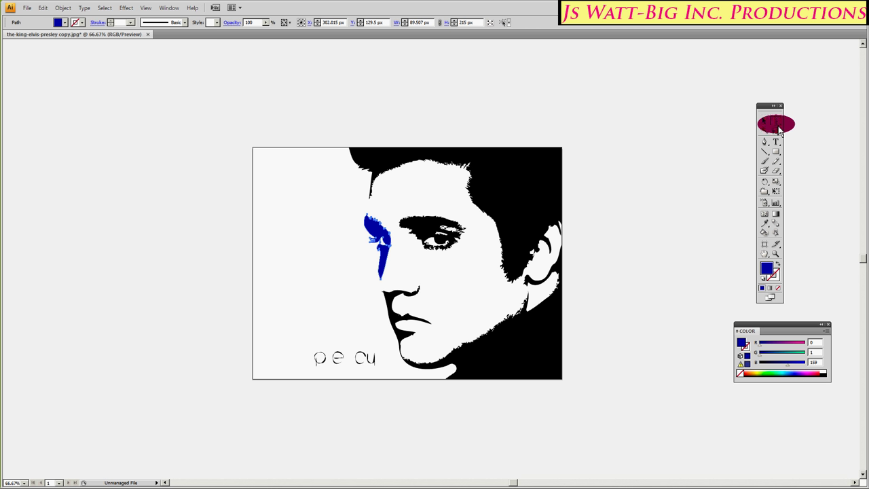
# Fill the black area around the eyes navy blue, RGB 0, 32, 95.
pyautogui.click(401, 229)
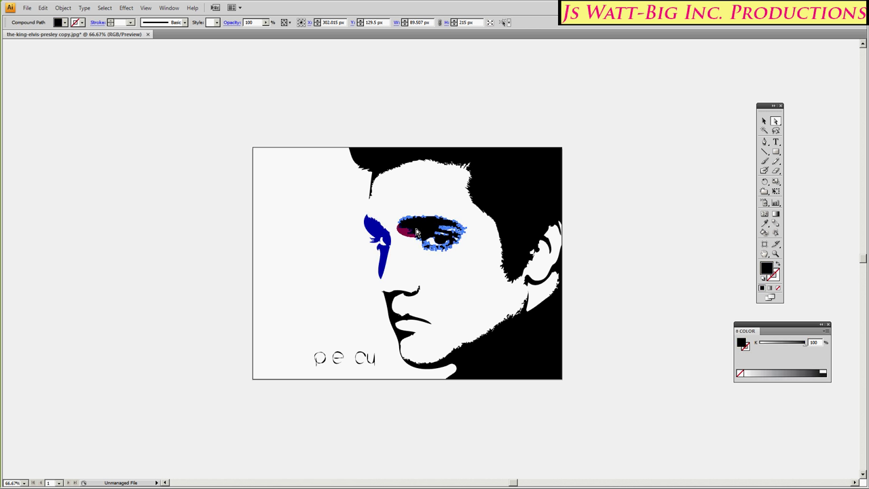
pyautogui.click(826, 331)
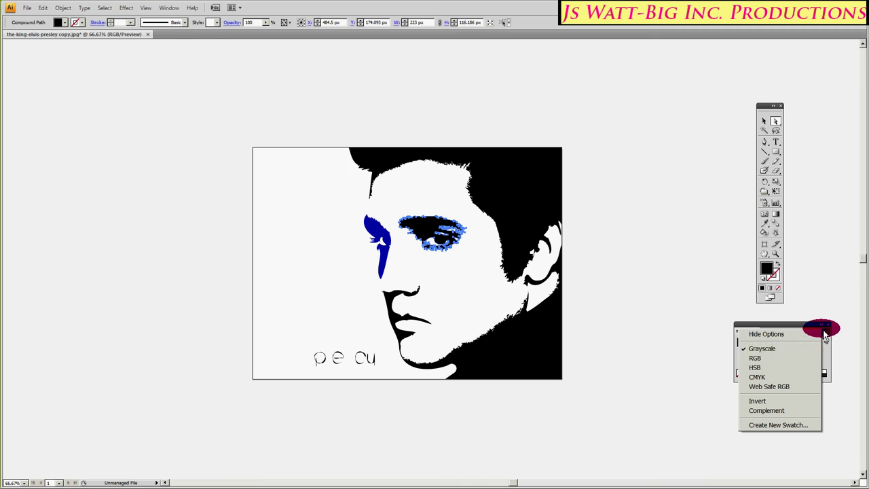
pyautogui.click(794, 364)
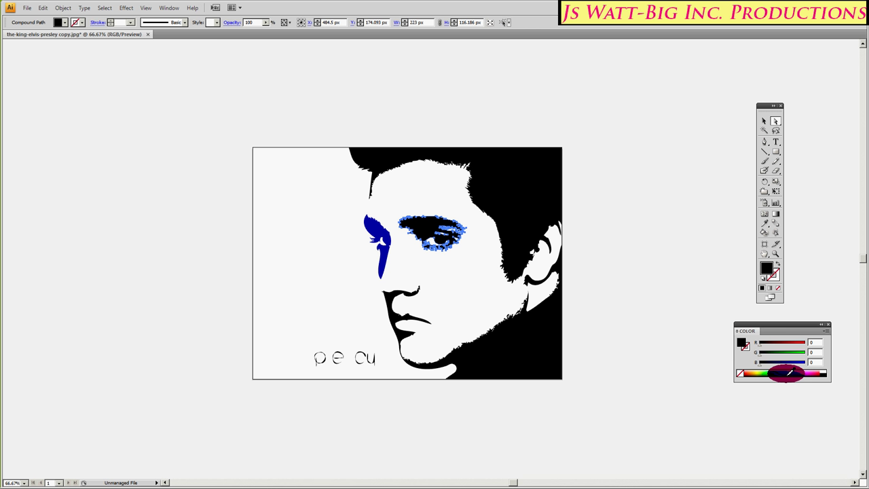
pyautogui.click(789, 372)
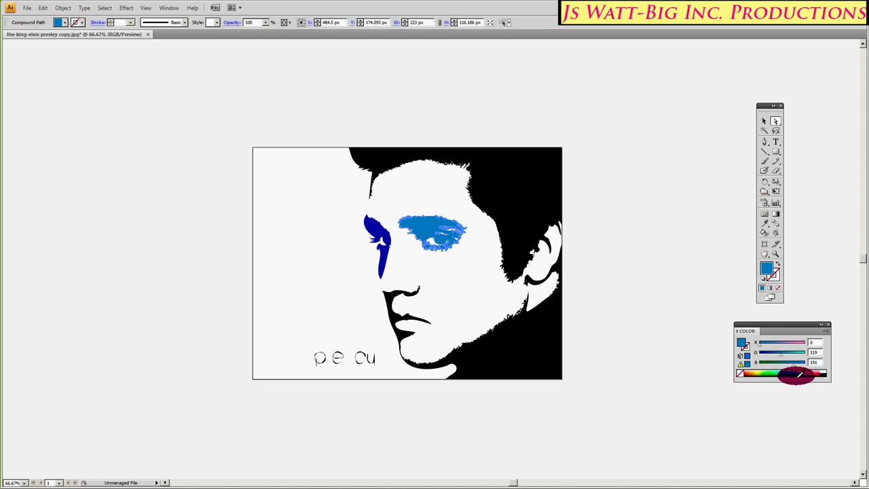
pyautogui.click(799, 374)
pyautogui.click(791, 373)
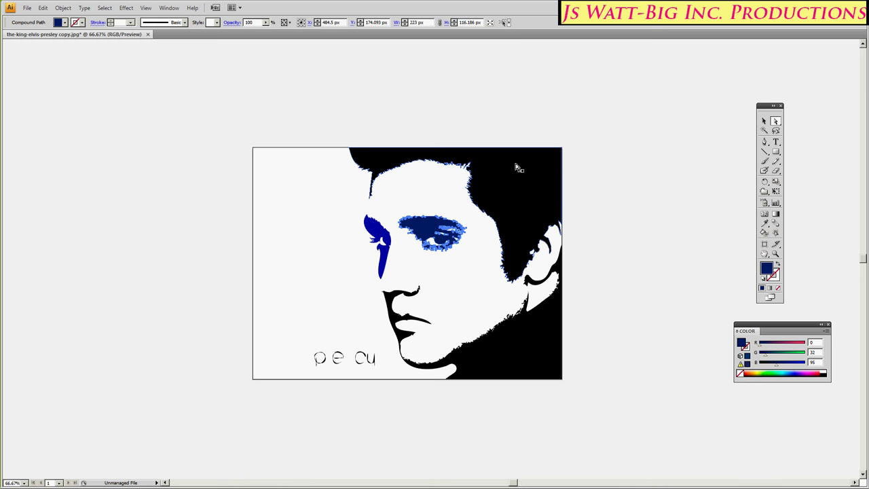
# Fill the large hair shape bright orange, RGB 191, 75, 0.
pyautogui.click(471, 171)
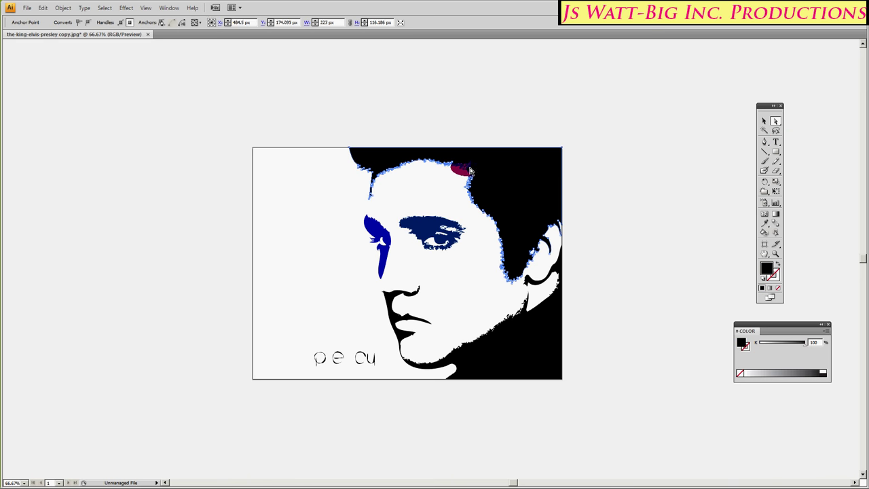
pyautogui.click(826, 325)
pyautogui.click(787, 361)
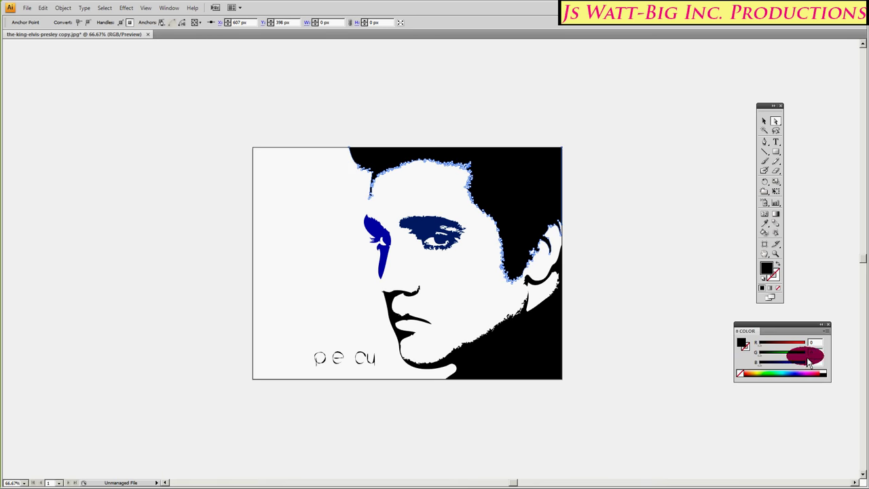
pyautogui.moveTo(795, 366); pyautogui.dragTo(752, 373)
pyautogui.click(817, 373)
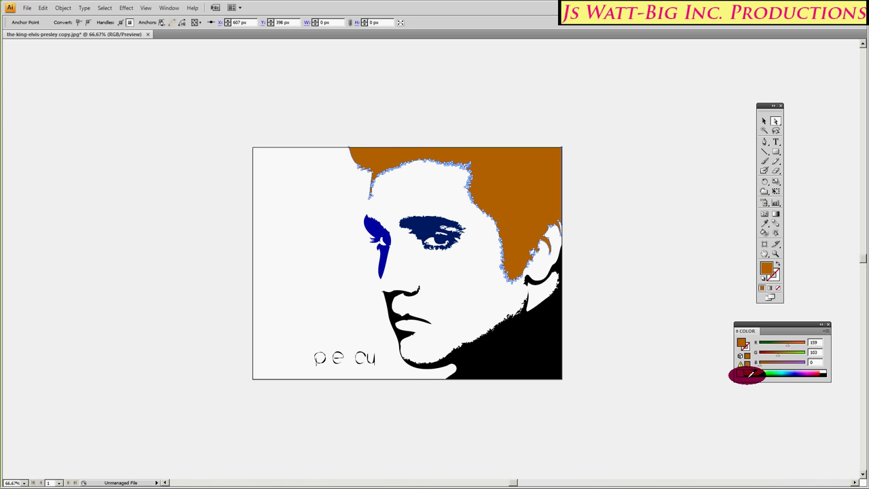
pyautogui.click(750, 373)
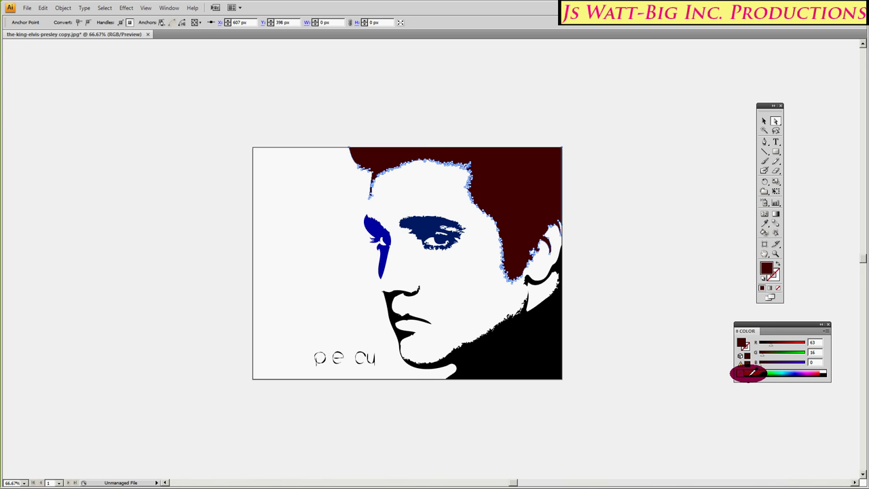
pyautogui.click(752, 372)
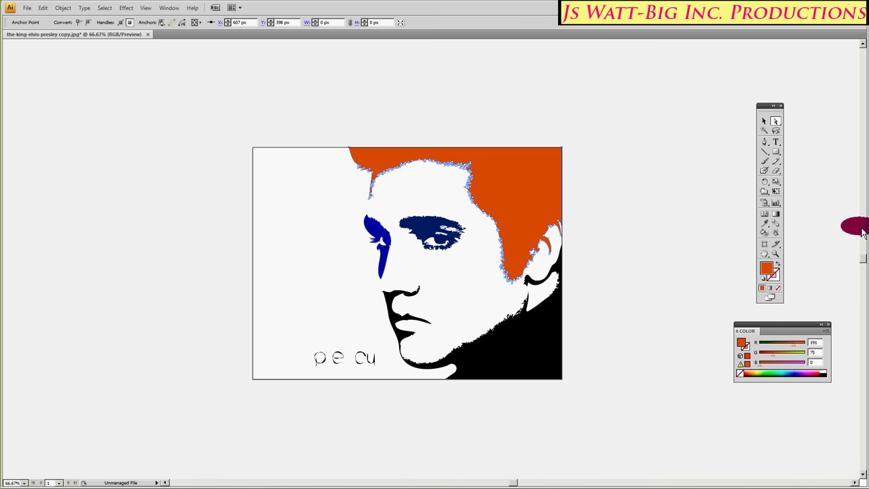
pyautogui.click(541, 356)
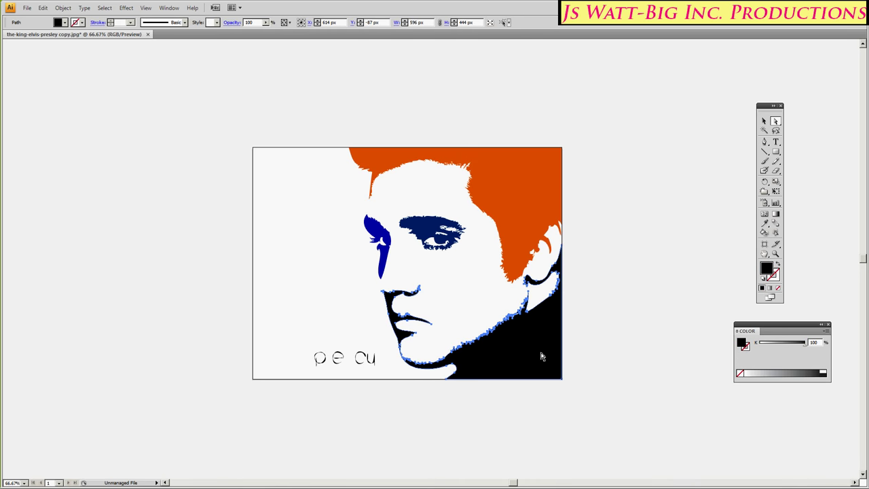
# Fill the face, jaw and neck shadow shape magenta, RGB 159, 0, 114.
pyautogui.click(825, 330)
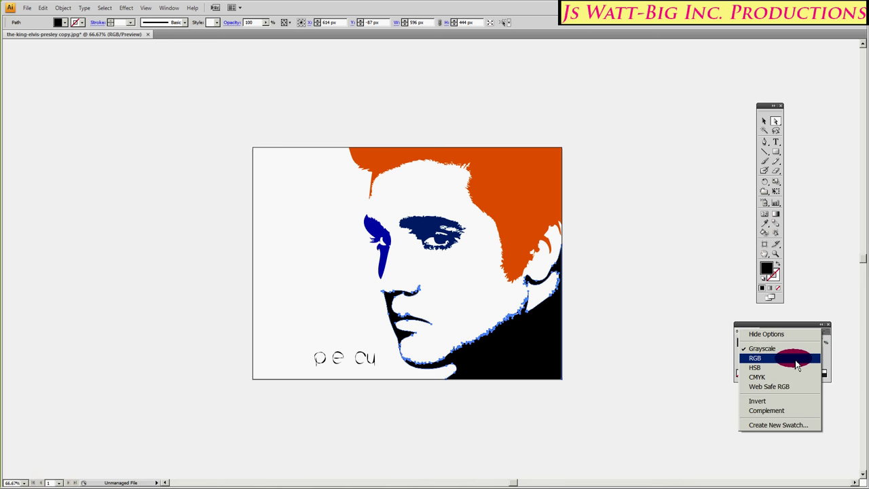
pyautogui.click(755, 358)
pyautogui.click(819, 372)
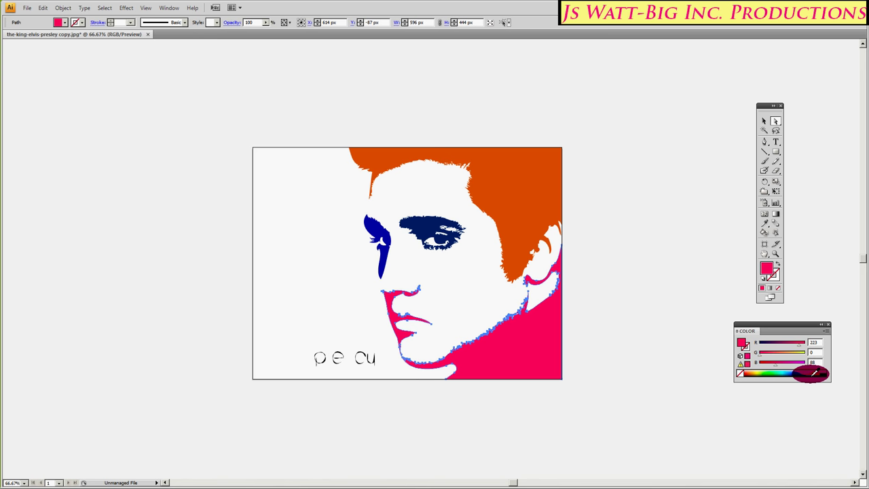
pyautogui.click(814, 372)
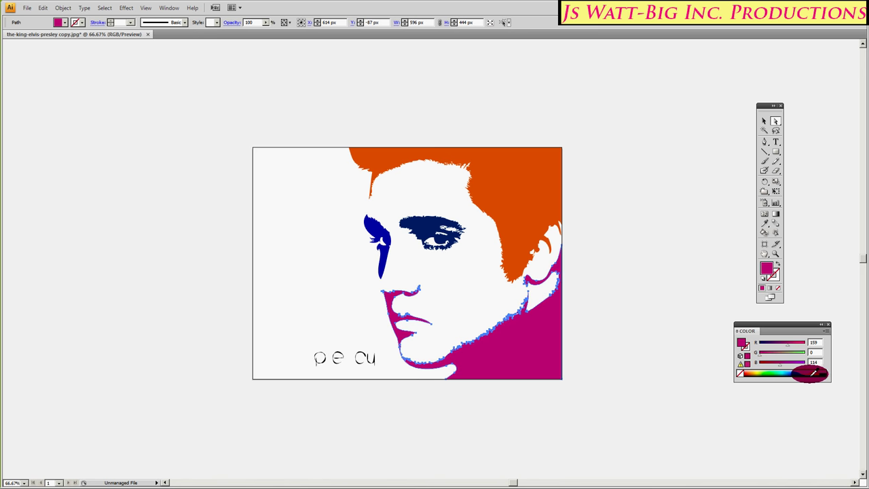
# Switch back to the Selection tool and deselect the recoloured artwork.
pyautogui.click(764, 121)
pyautogui.click(595, 189)
pyautogui.click(522, 193)
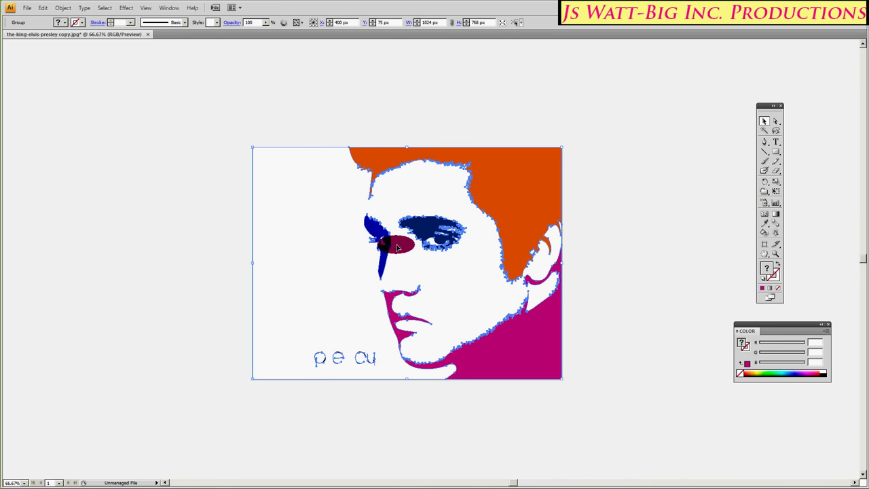
pyautogui.click(657, 174)
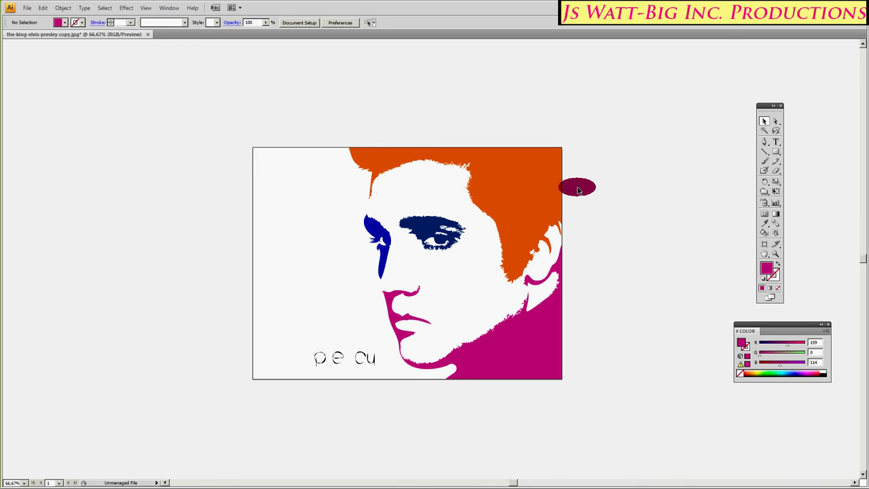
# Roughen the hair, jaw and blue cheek edges into spikes with the Crystallize Tool.
pyautogui.click(770, 194)
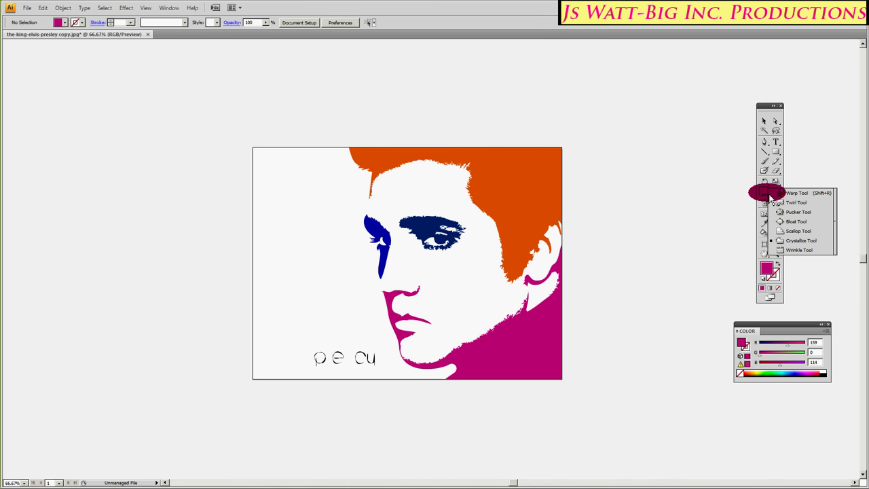
pyautogui.click(796, 241)
pyautogui.moveTo(577, 230)
pyautogui.mouseDown()
pyautogui.moveTo(524, 273)
pyautogui.moveTo(505, 277)
pyautogui.moveTo(468, 175)
pyautogui.moveTo(430, 166)
pyautogui.moveTo(408, 186)
pyautogui.moveTo(378, 167)
pyautogui.moveTo(382, 198)
pyautogui.mouseUp()
pyautogui.moveTo(510, 296)
pyautogui.mouseDown()
pyautogui.moveTo(554, 301)
pyautogui.moveTo(508, 298)
pyautogui.moveTo(517, 291)
pyautogui.moveTo(490, 328)
pyautogui.moveTo(475, 308)
pyautogui.moveTo(488, 310)
pyautogui.moveTo(484, 338)
pyautogui.moveTo(441, 343)
pyautogui.moveTo(448, 354)
pyautogui.moveTo(426, 363)
pyautogui.moveTo(460, 335)
pyautogui.moveTo(434, 332)
pyautogui.moveTo(432, 324)
pyautogui.moveTo(476, 304)
pyautogui.moveTo(384, 300)
pyautogui.moveTo(478, 271)
pyautogui.mouseUp()
pyautogui.moveTo(373, 178)
pyautogui.mouseDown()
pyautogui.moveTo(367, 218)
pyautogui.moveTo(376, 242)
pyautogui.moveTo(421, 272)
pyautogui.mouseUp()
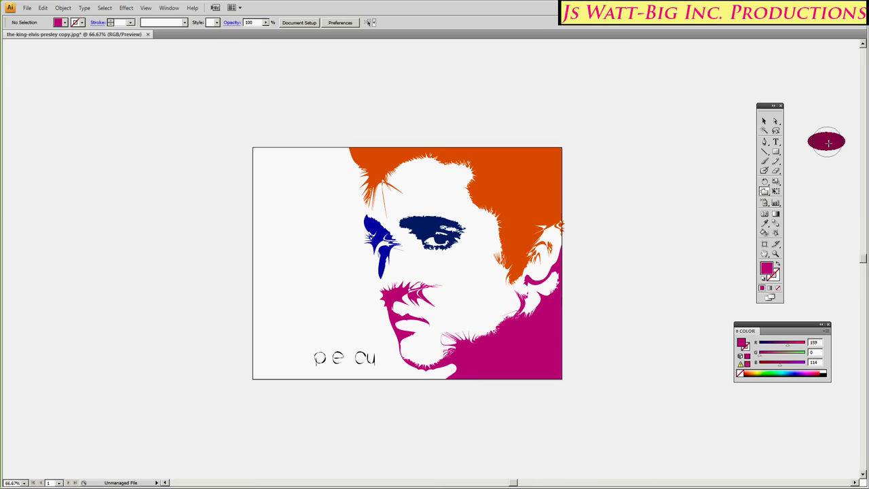